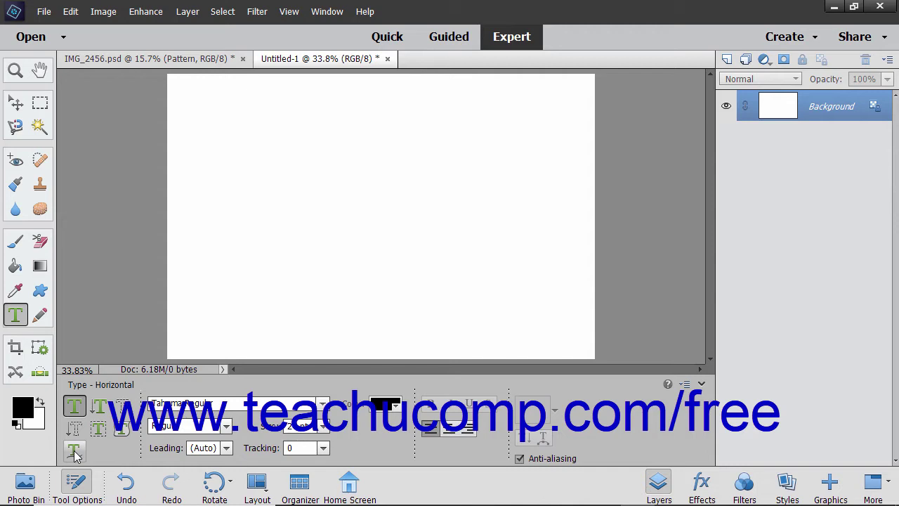
- Turn a wide rectangular selection near the canvas top-left into a committed text path
left_click(40, 103)
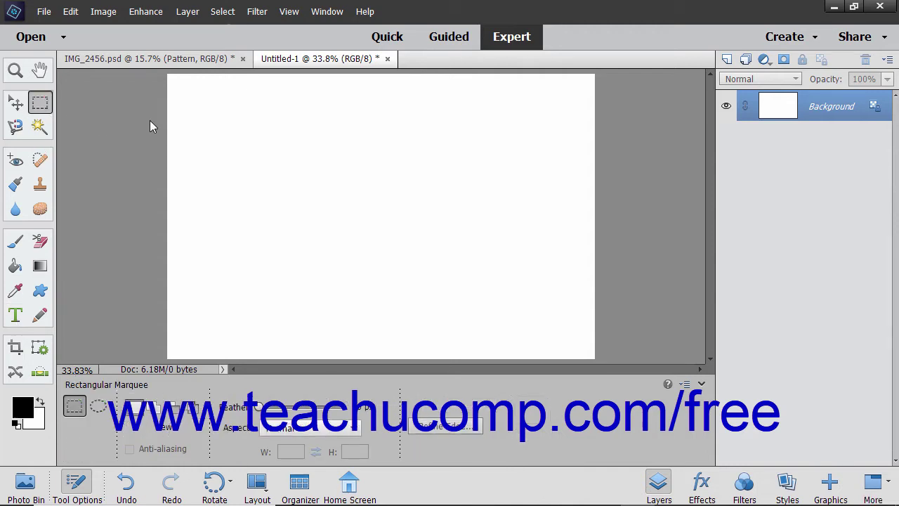
left_click_drag(185, 105, 350, 150)
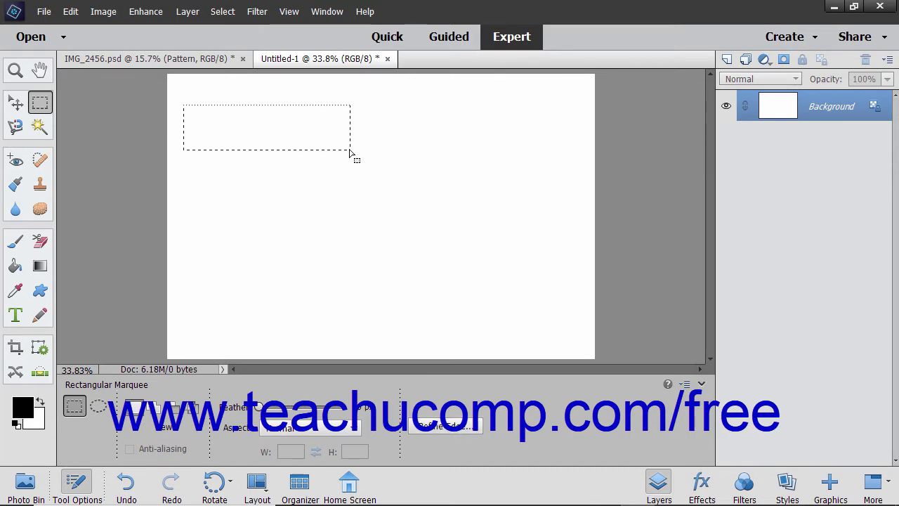
left_click(16, 315)
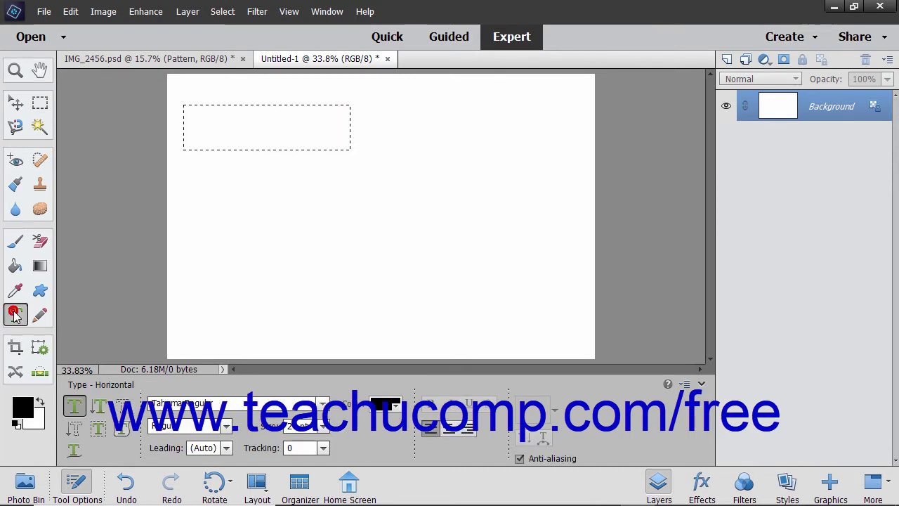
left_click(97, 430)
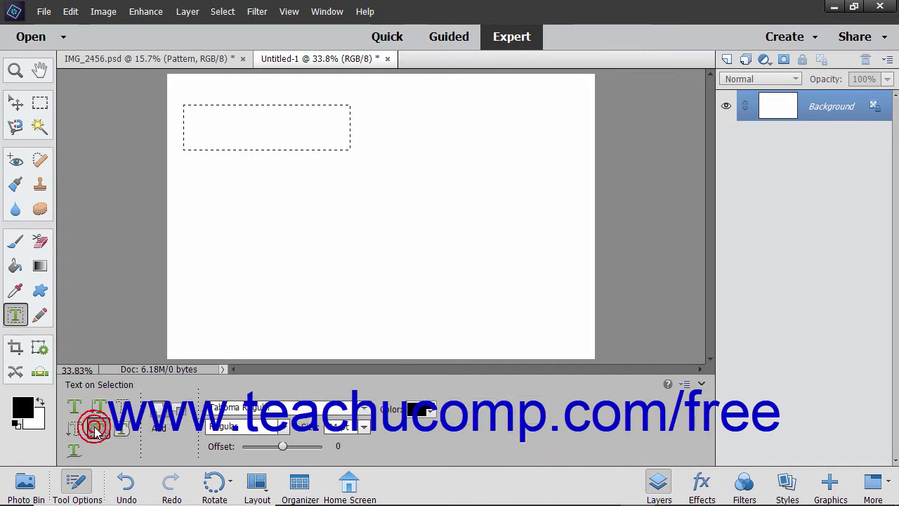
left_click(195, 112)
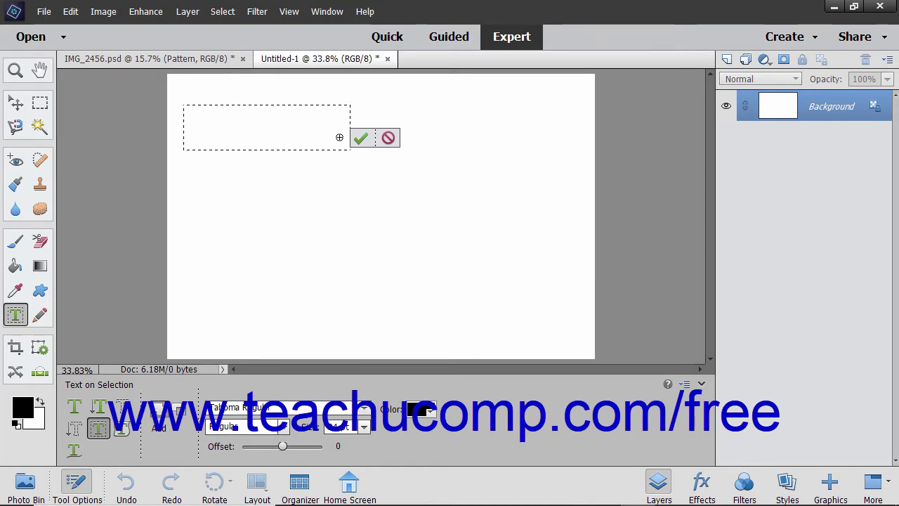
left_click(359, 140)
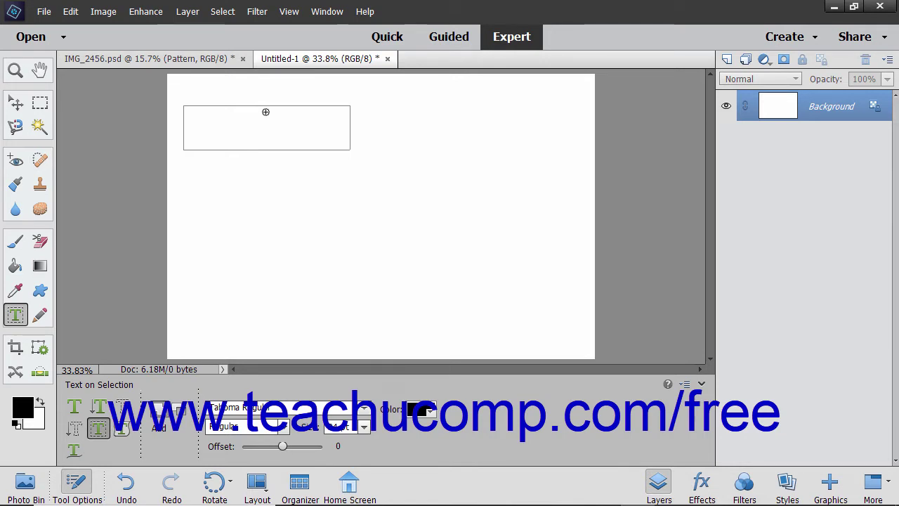
- Type 'This is some text.' starting on the rectangle path's top edge and commit it
left_click(321, 103)
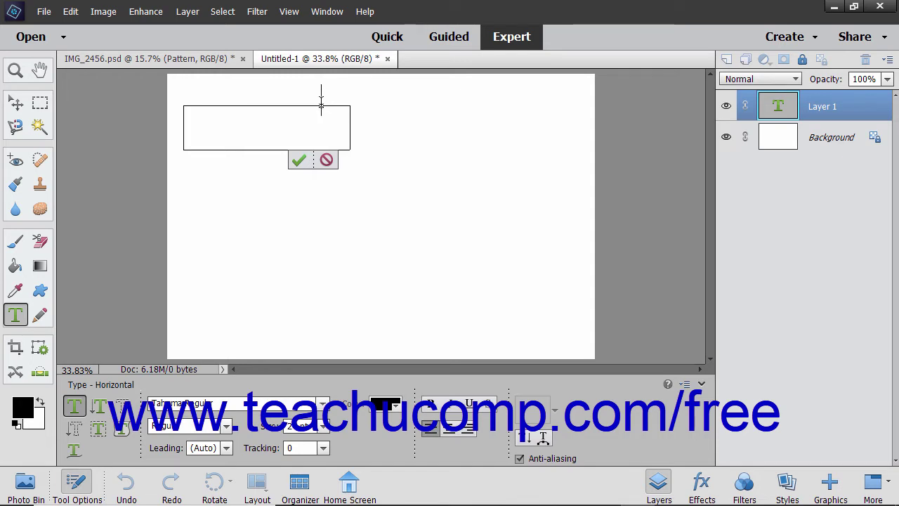
type("This is some text.")
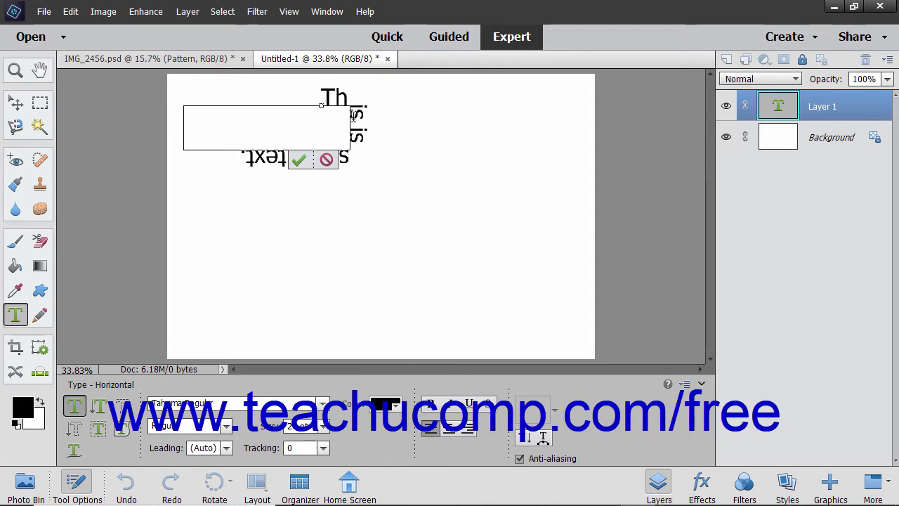
left_click(300, 162)
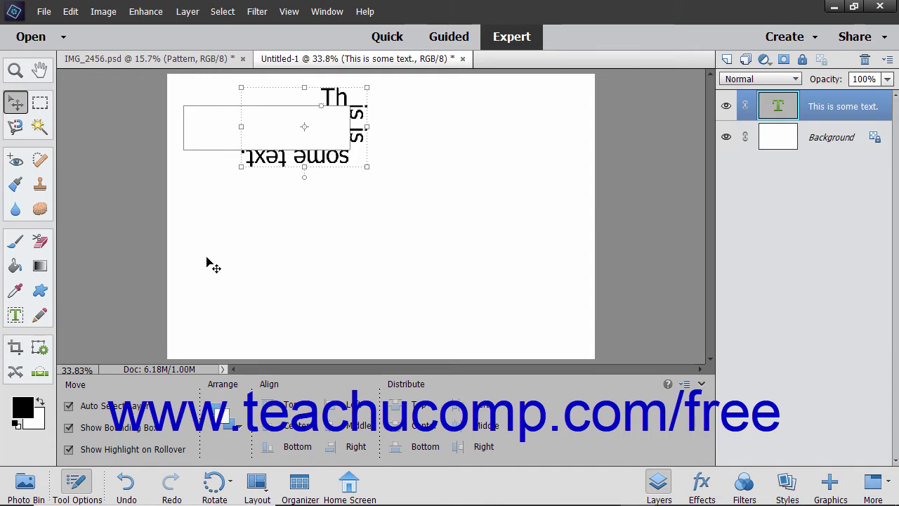
- Draw a black heart custom shape in the lower-left of the canvas
left_click(40, 290)
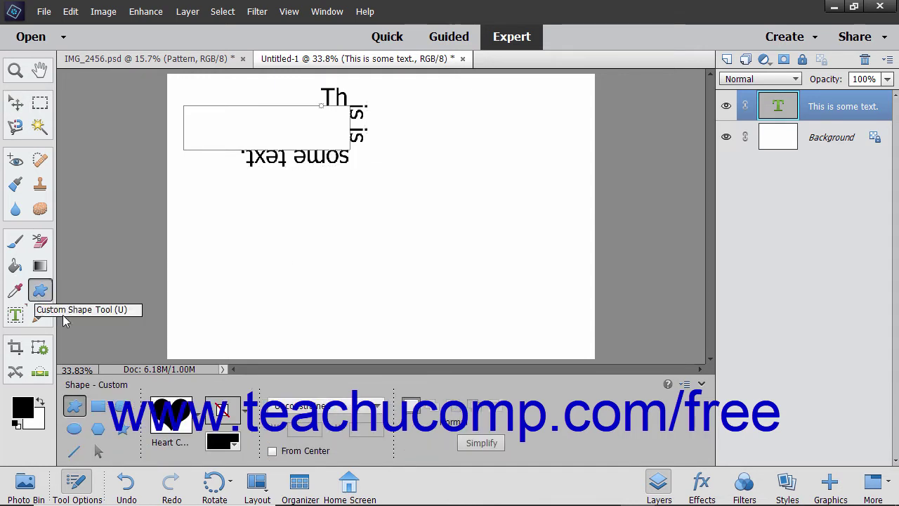
left_click(175, 415)
left_click(123, 283)
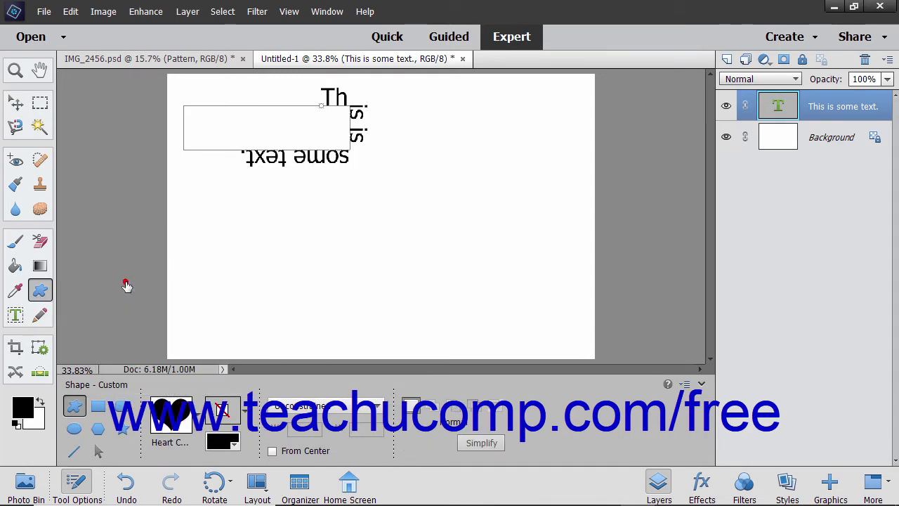
left_click_drag(211, 217, 337, 323)
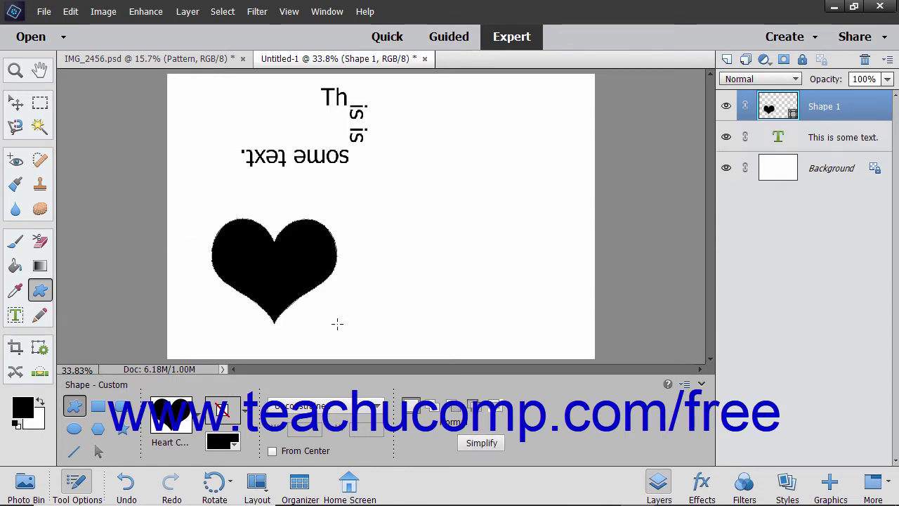
left_click(16, 316)
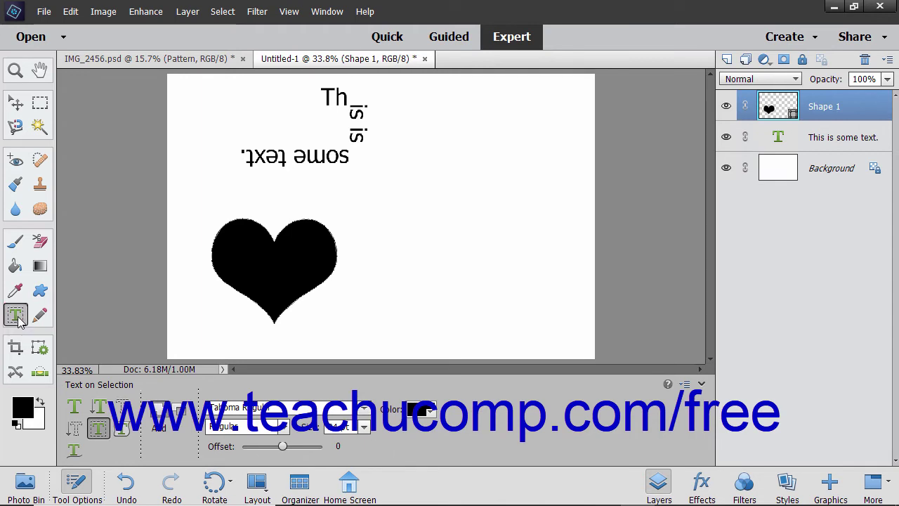
- Run 'THIS IS SOME TEXT' along the Shape 1 heart's outline and commit it
left_click(125, 430)
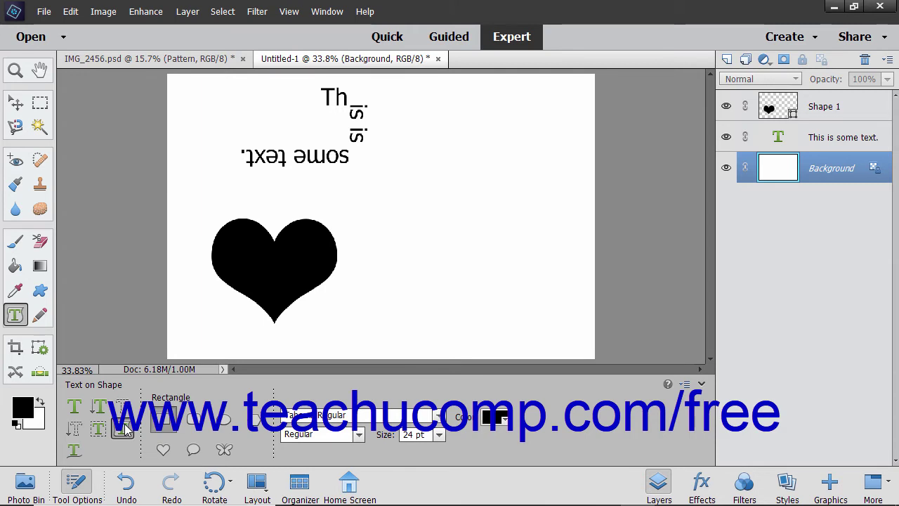
left_click(851, 111)
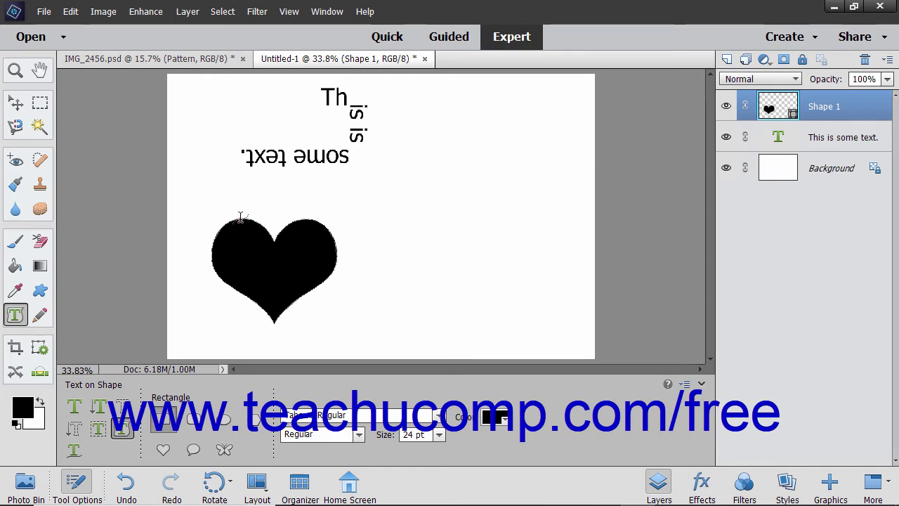
left_click(239, 217)
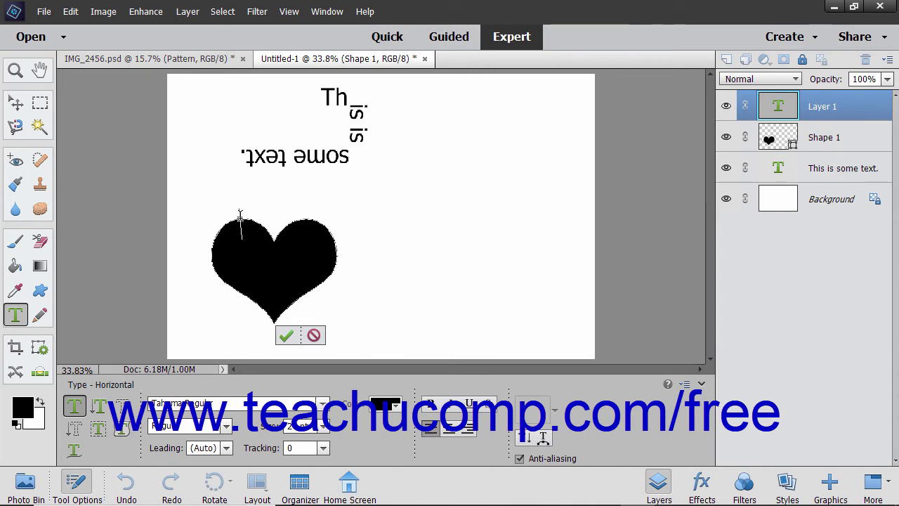
type("THIS IS SOME TEXT.")
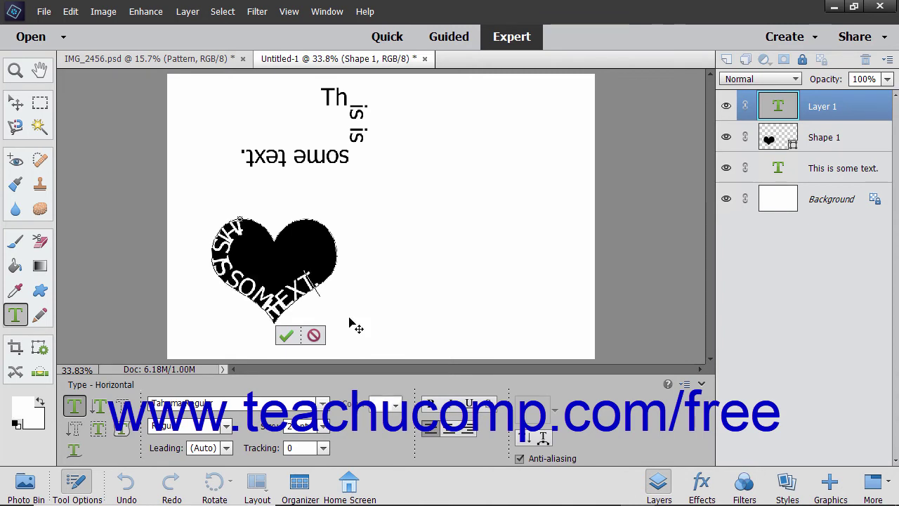
left_click(286, 338)
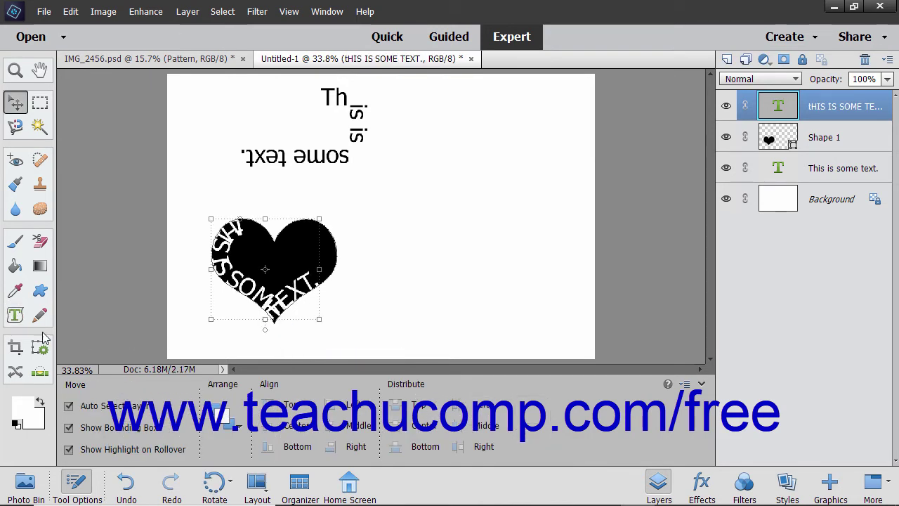
- Draw an ellipse text shape at the upper right and type 'THIS IS TEXT' along its edge
left_click(15, 316)
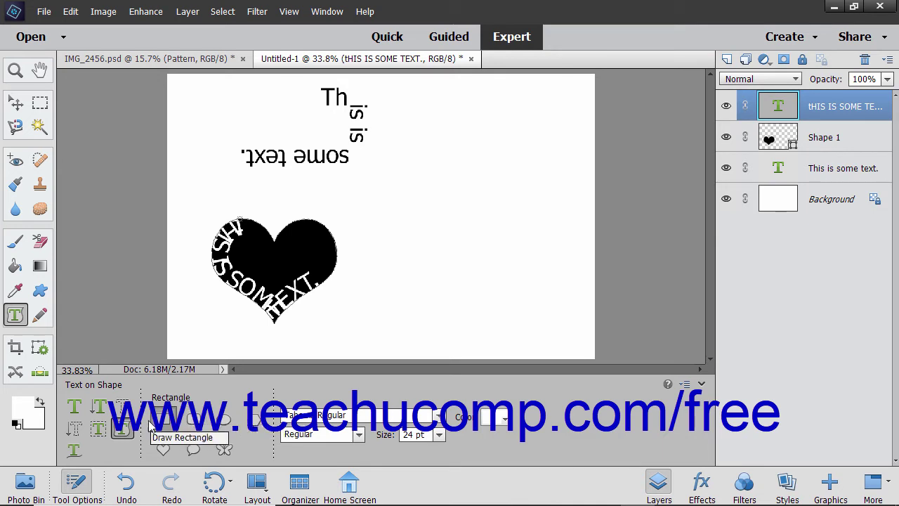
left_click(224, 419)
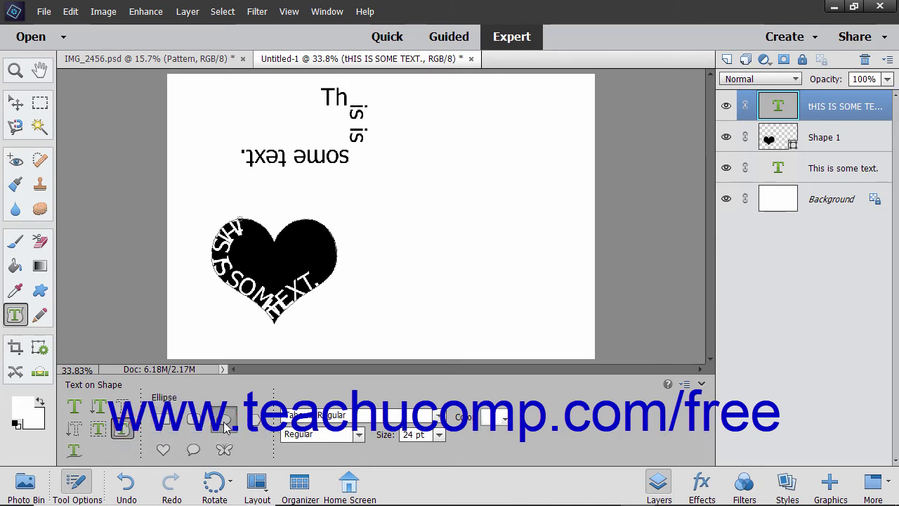
left_click_drag(429, 106, 540, 170)
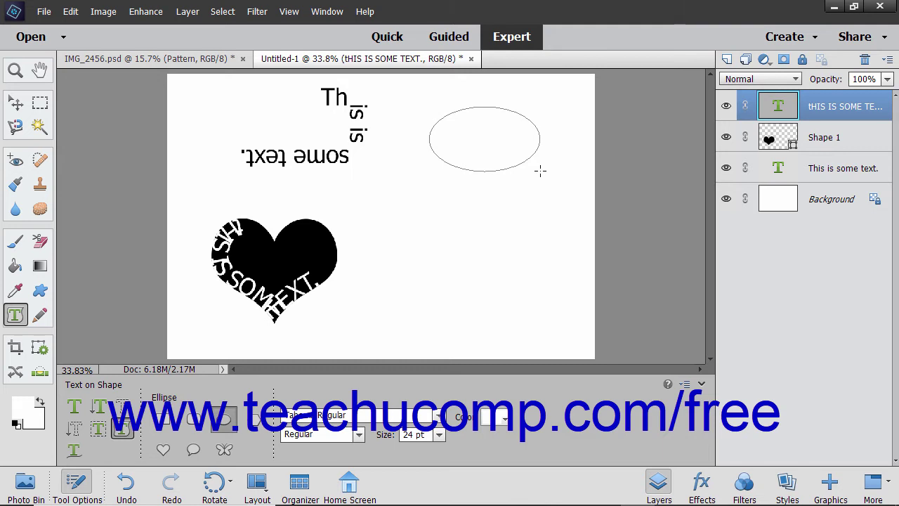
left_click(435, 124)
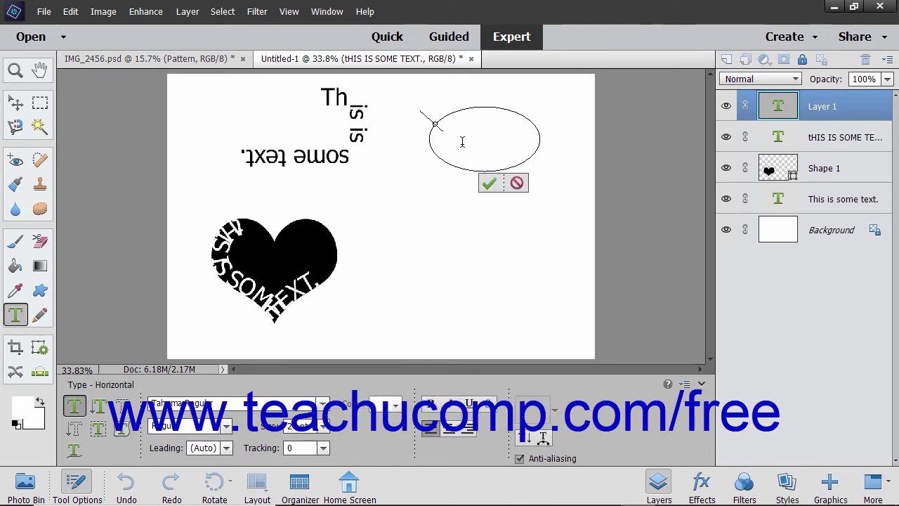
type("THIS IS TEXT")
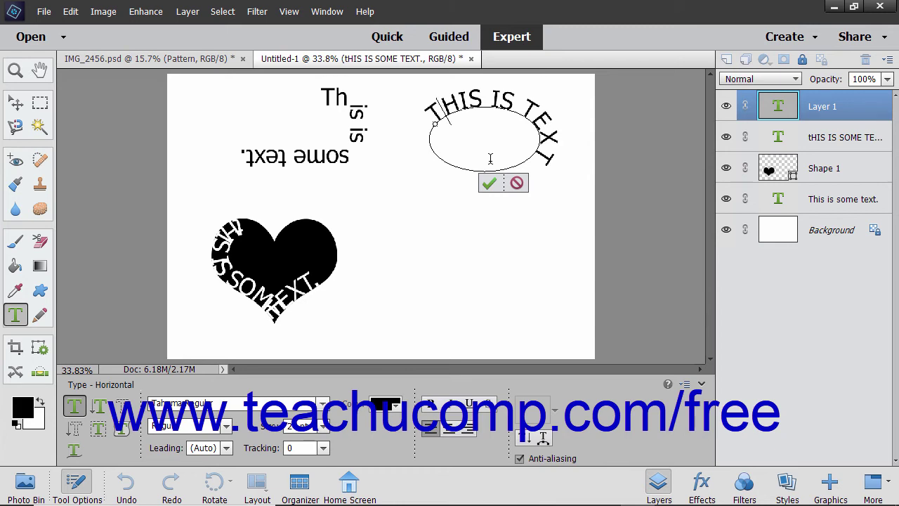
left_click(489, 184)
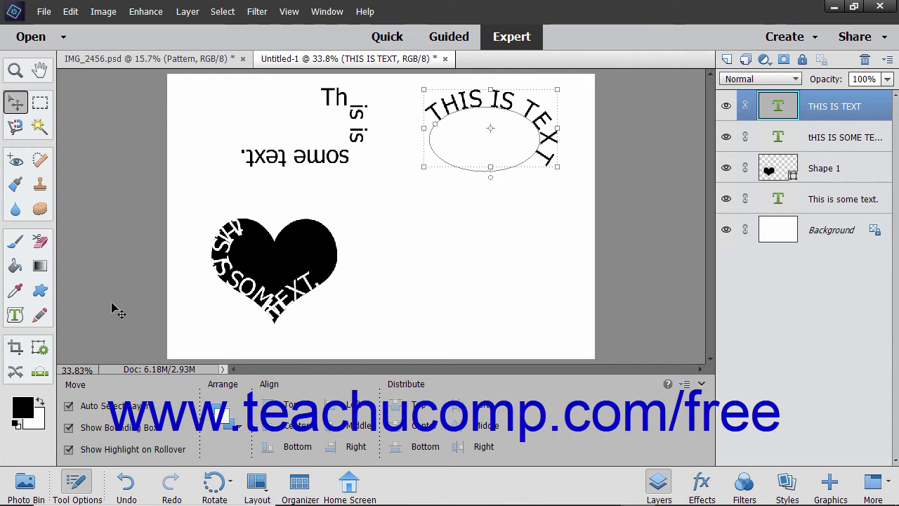
- Draw a freehand custom text path from the canvas centre to the lower-right corner
left_click(16, 316)
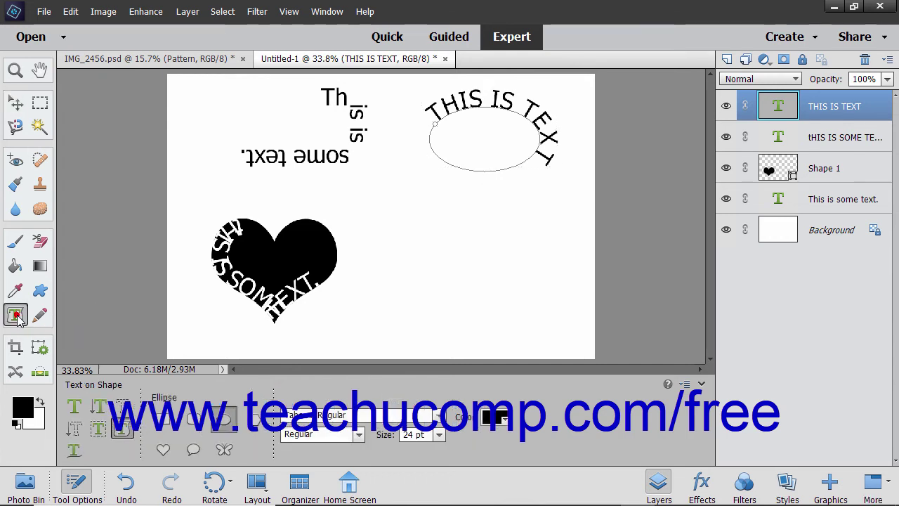
left_click(74, 451)
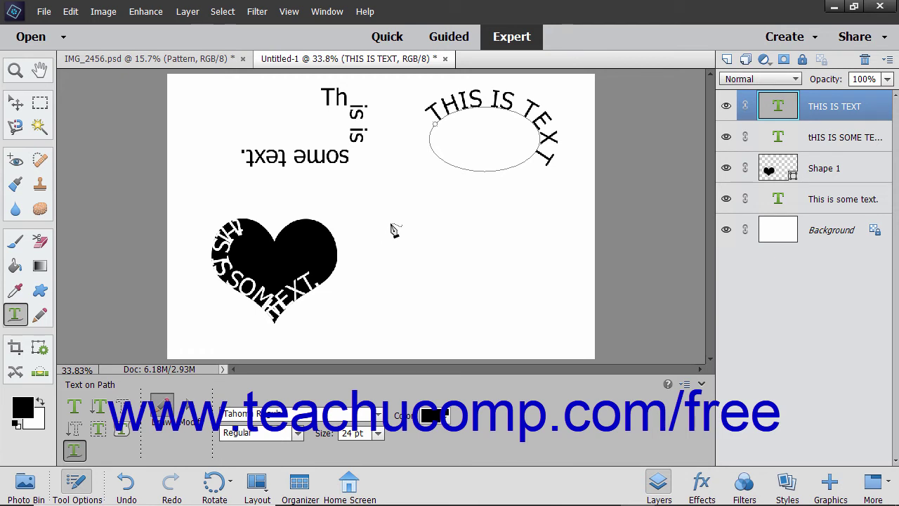
mouse_move(390, 225)
left_mouse_down()
mouse_move(487, 304)
mouse_move(566, 346)
left_mouse_up()
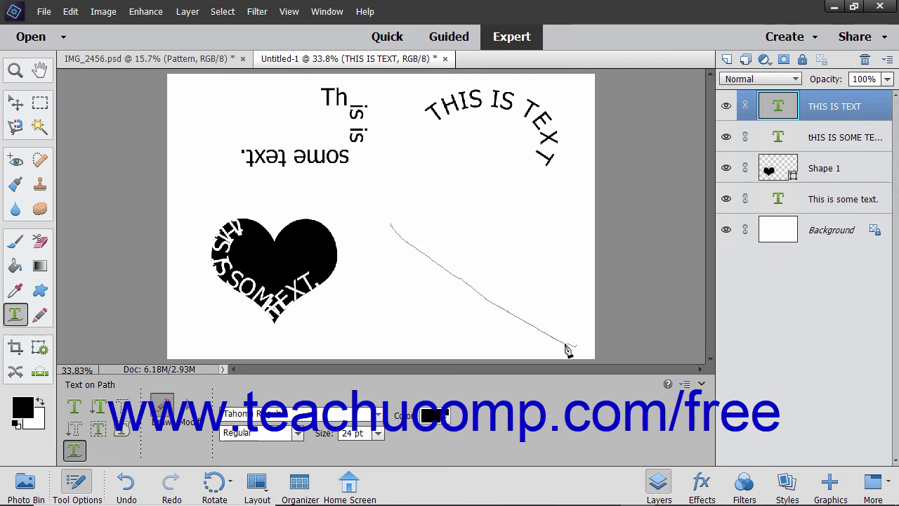
left_click_drag(568, 349, 568, 349)
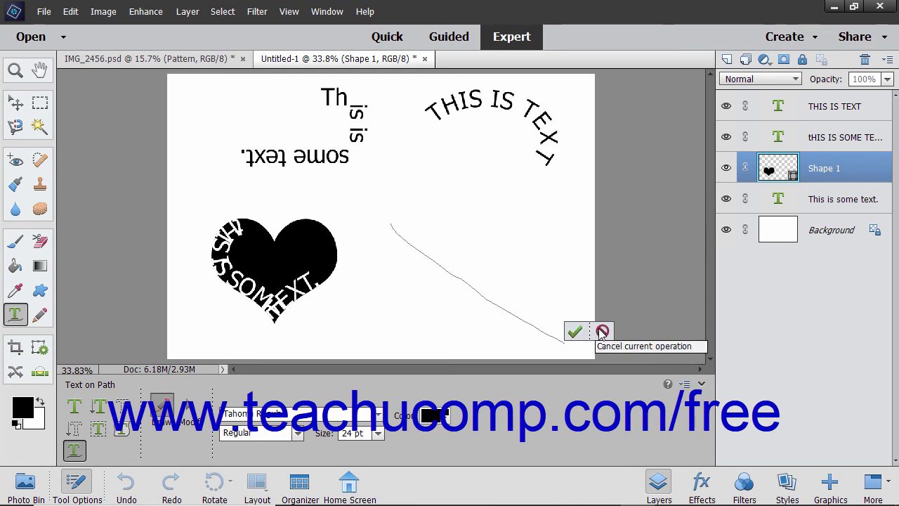
- Accept the freehand path and type 'This is some text.' from its start point
left_click(575, 332)
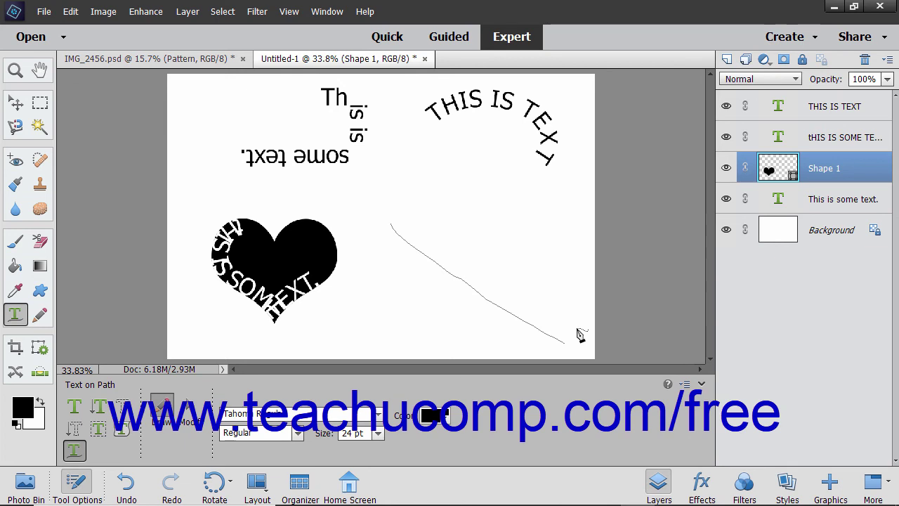
left_click(399, 231)
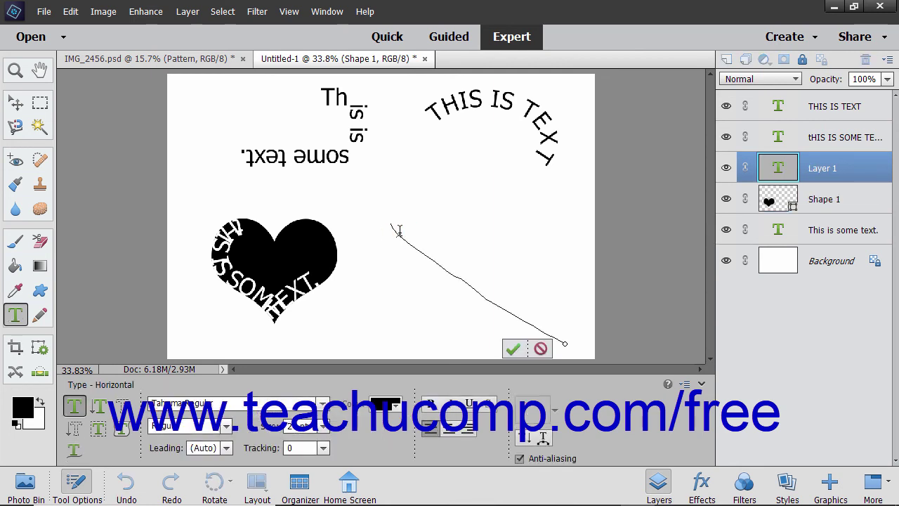
type("This")
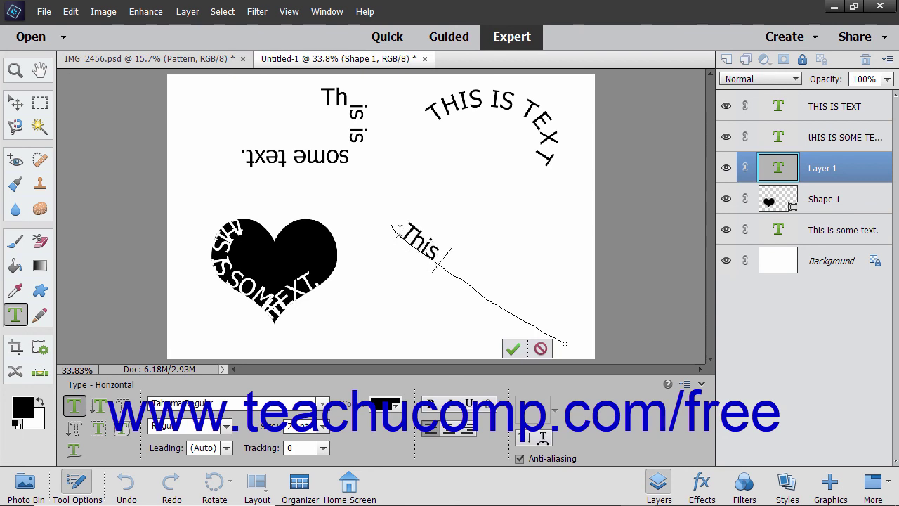
type(" is some")
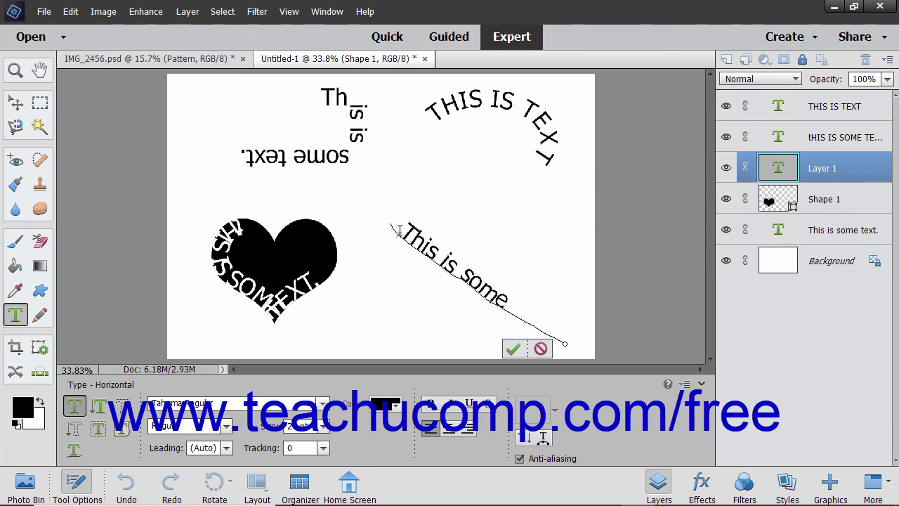
type(" text.")
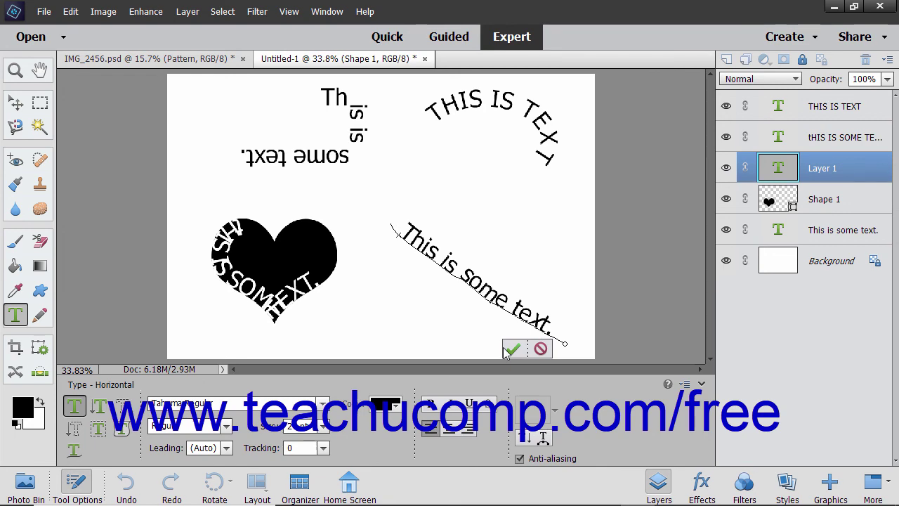